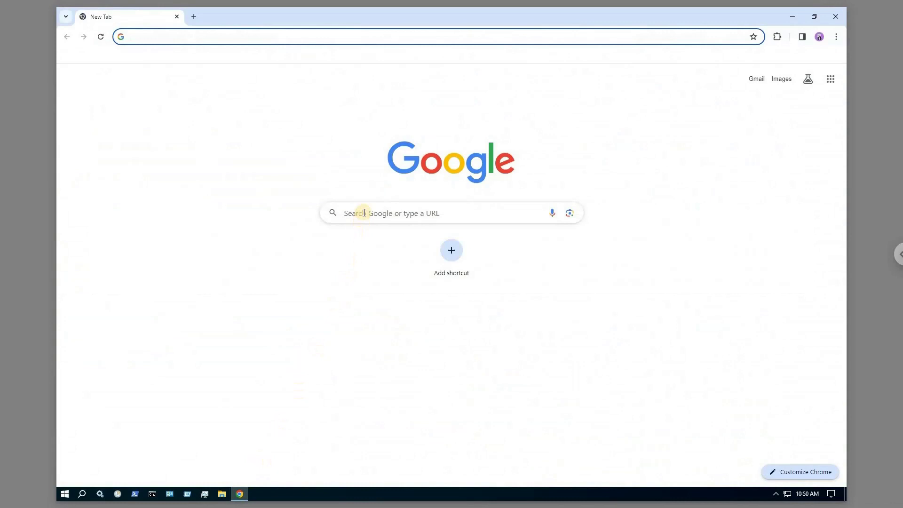
Search Google for 'prtg download' and open Paessler's PRTG download page
left_click(365, 211)
type("p")
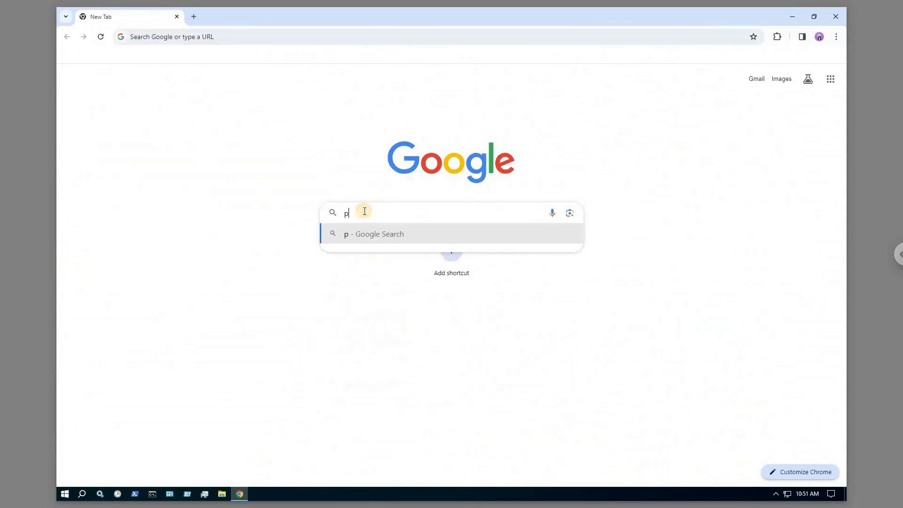
type("rtg download")
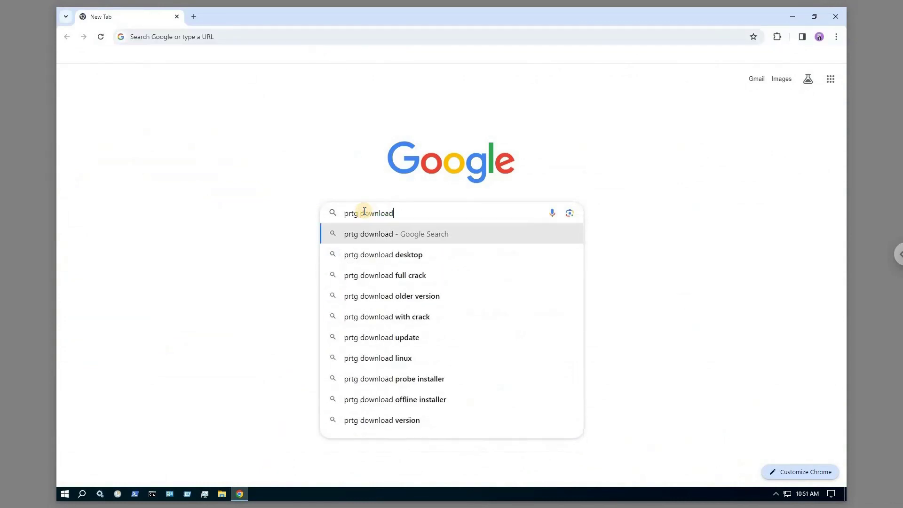
key("Return")
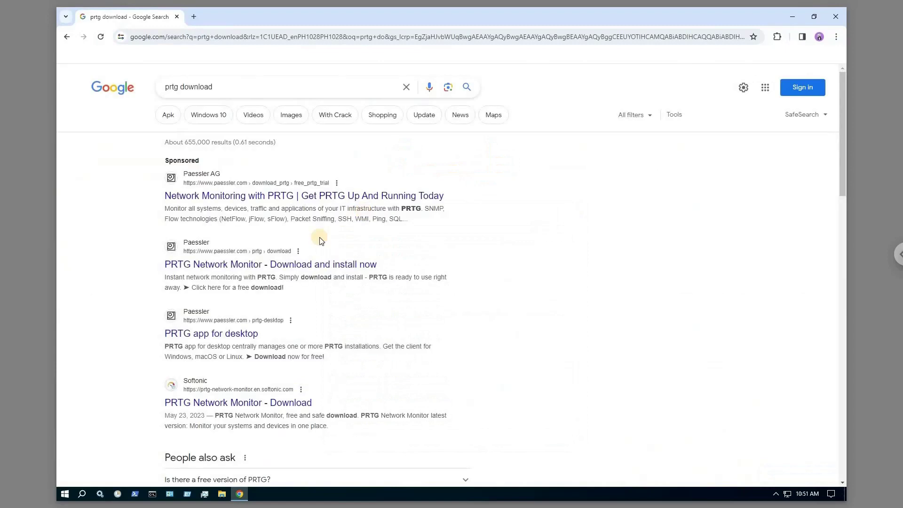
left_click(267, 265)
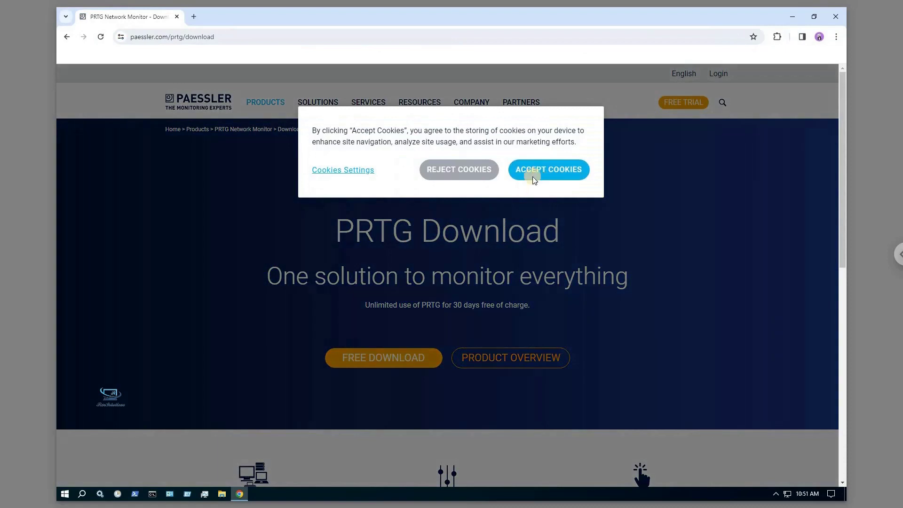
Accept cookies, start the free PRTG trial download, and check its progress in Downloads
left_click(533, 176)
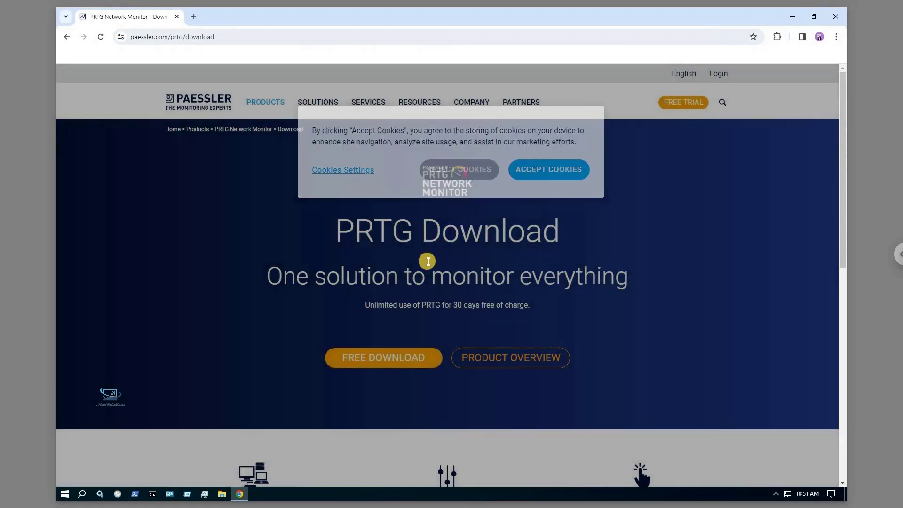
left_click(385, 358)
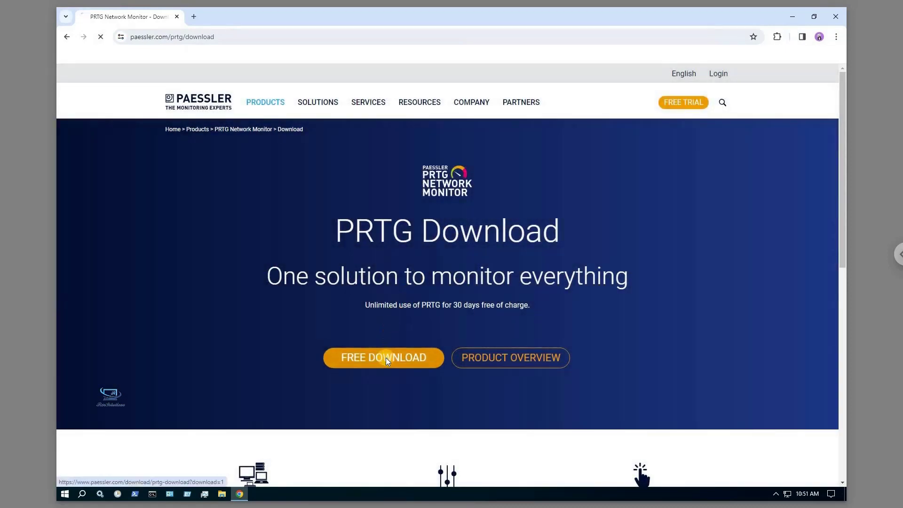
scroll(839, 241, "down", 2)
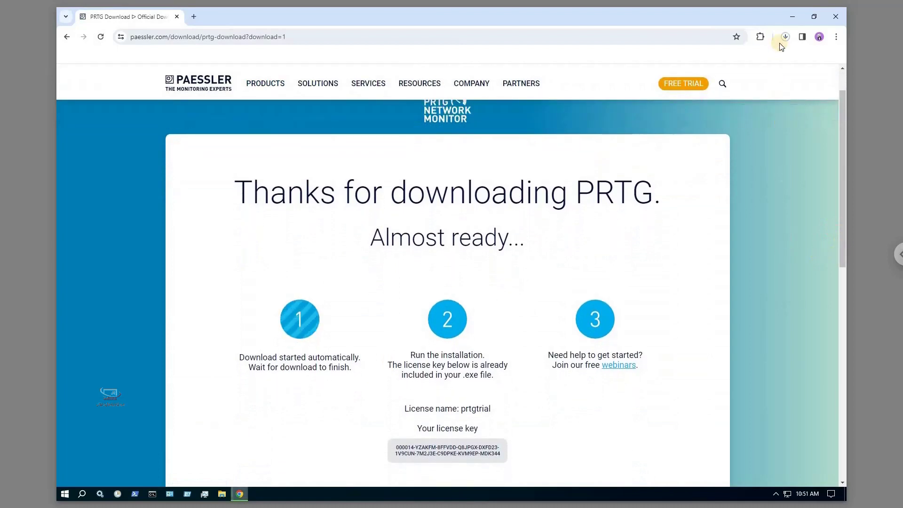
left_click(786, 38)
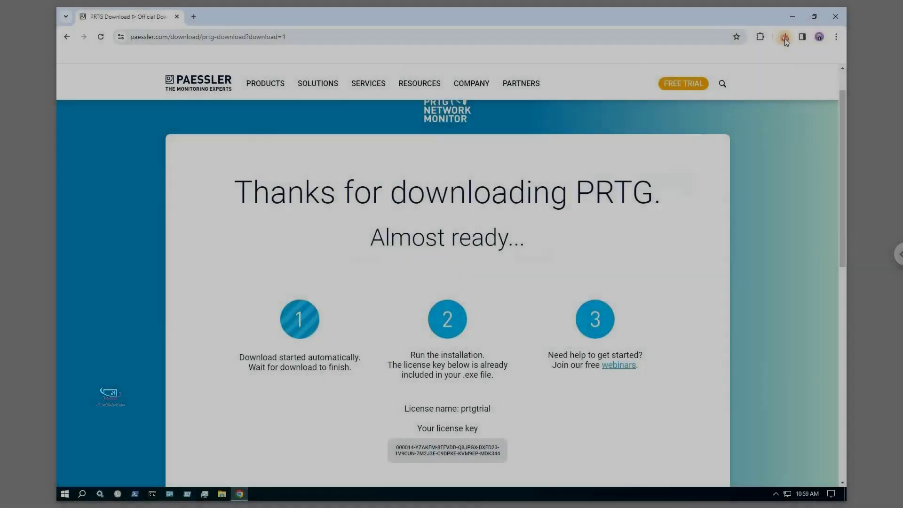
Show the downloaded PRTG installer in its folder and launch it
left_click(785, 38)
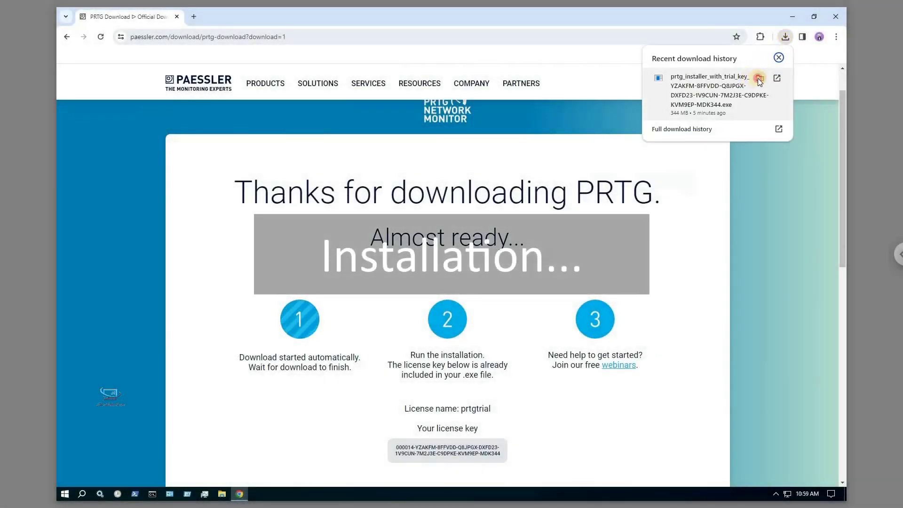
left_click(758, 78)
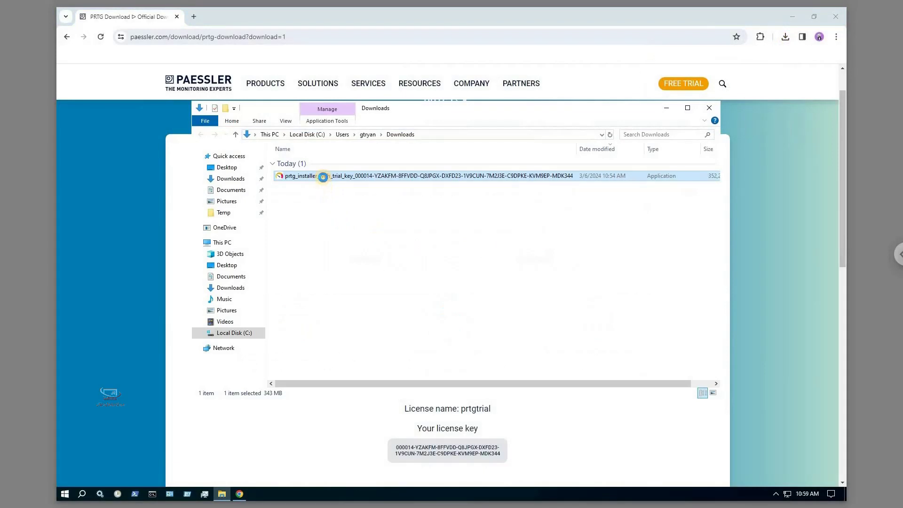
right_click(323, 178)
left_click(344, 184)
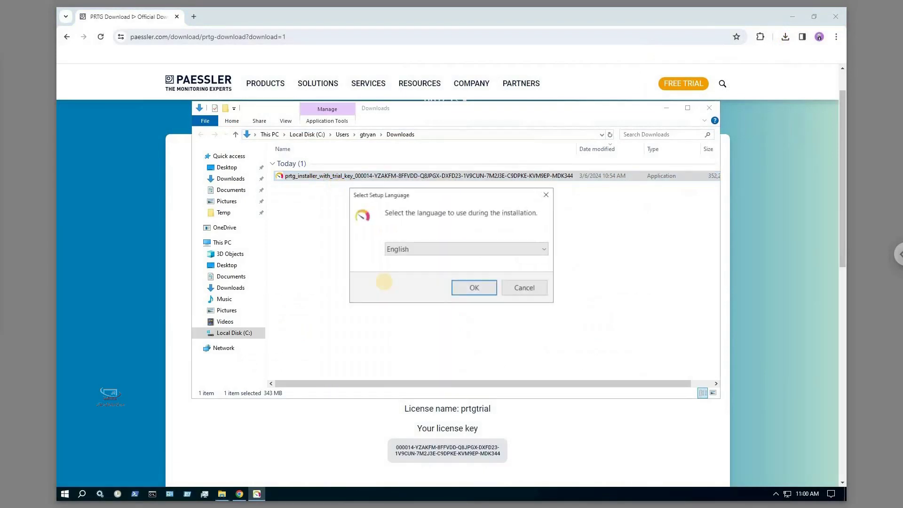
Choose English, accept the license agreement, and paste the notification e-mail address
left_click(459, 289)
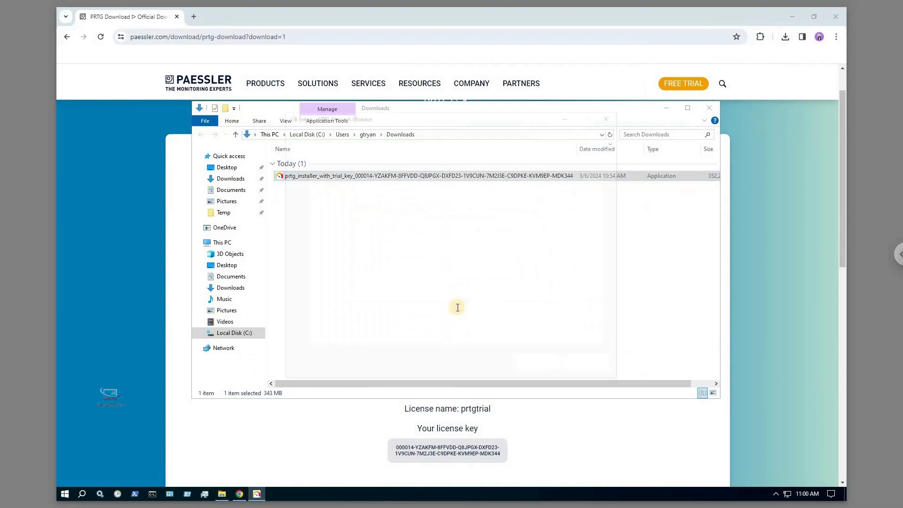
left_click(375, 326)
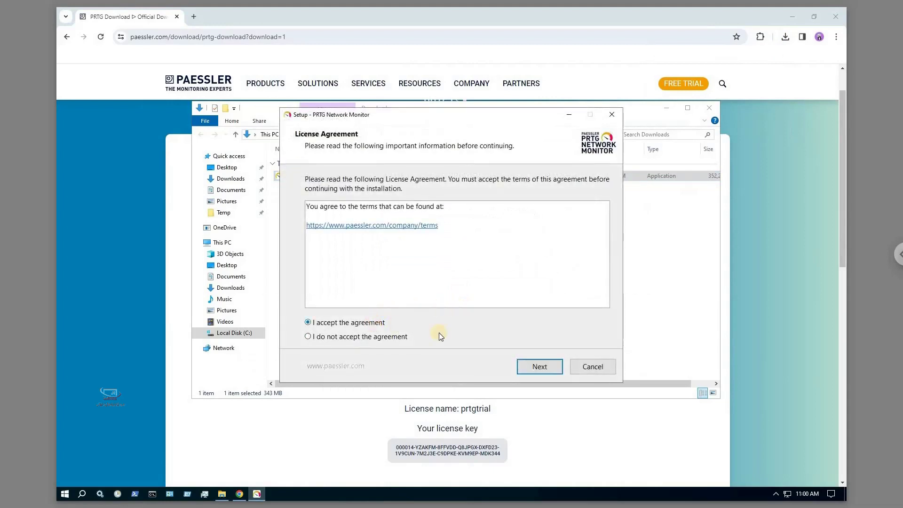
left_click(528, 366)
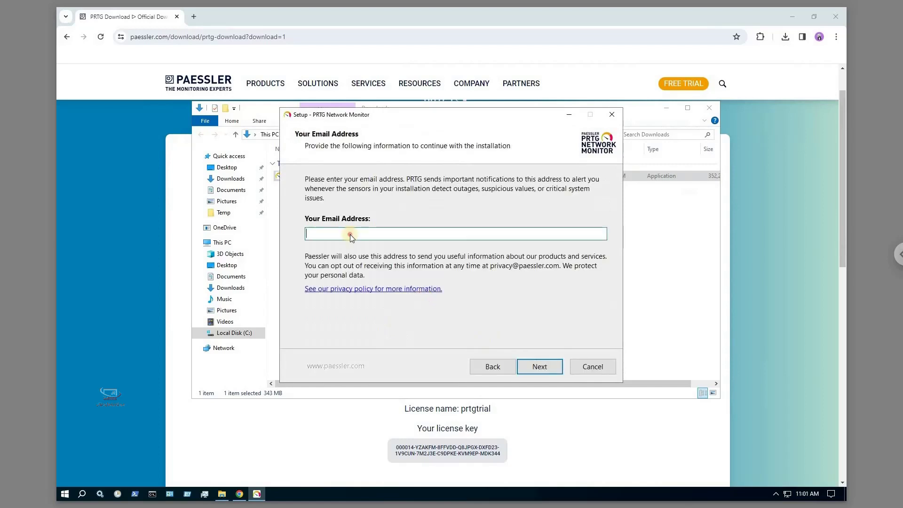
key("ctrl+v")
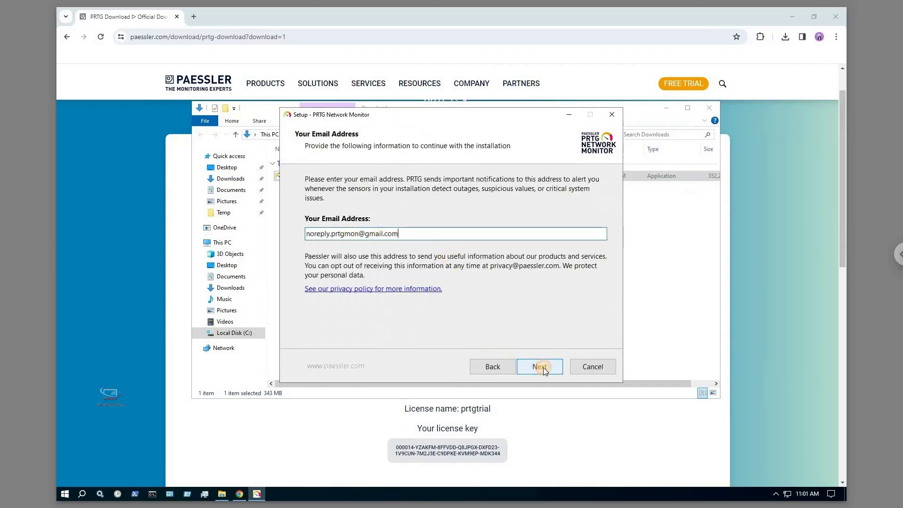
left_click(543, 368)
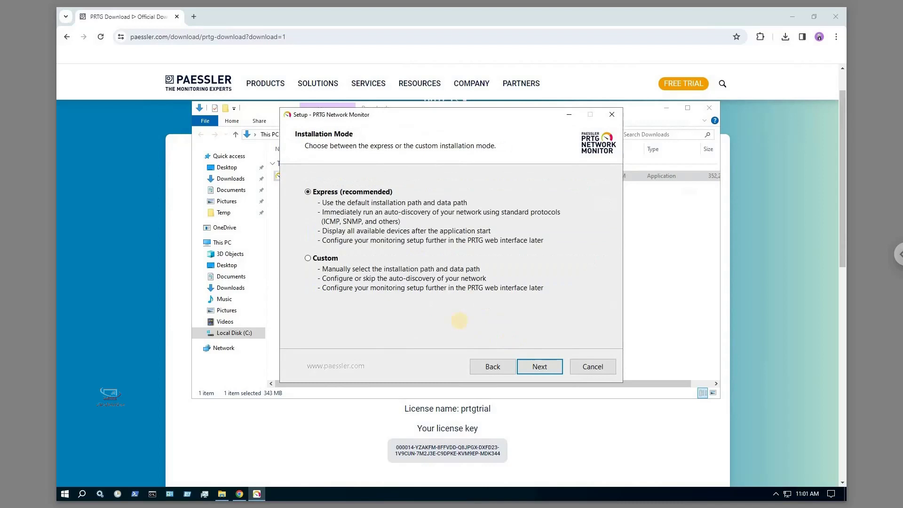
Choose Custom installation, keep the default installation and data paths, and start installing
left_click(328, 257)
left_click(540, 366)
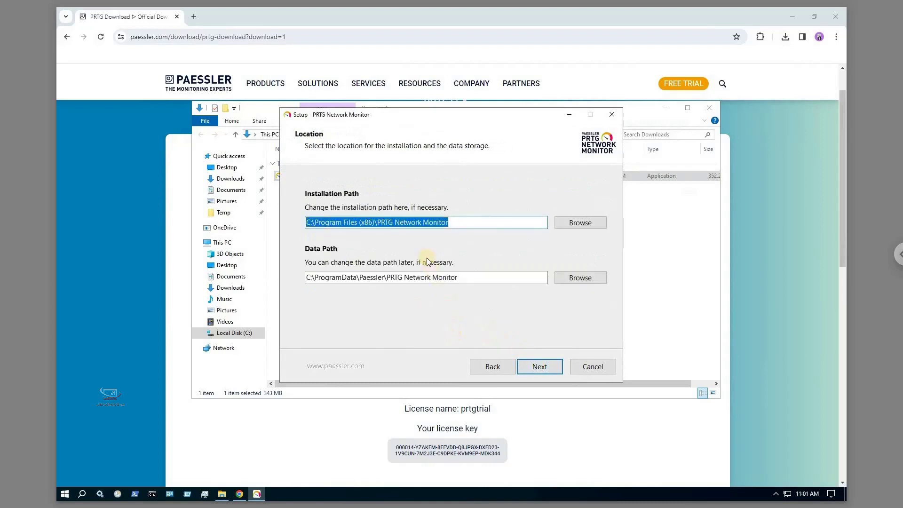
left_click_drag(470, 277, 303, 280)
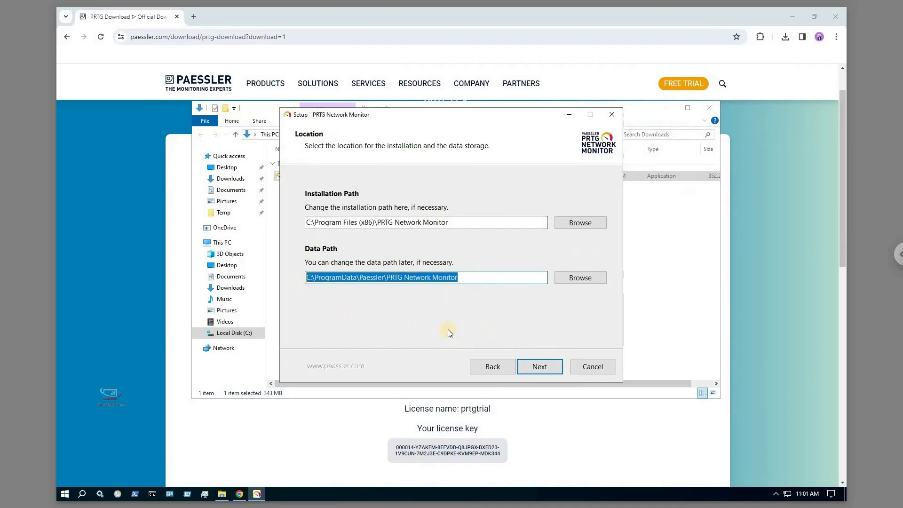
left_click(541, 367)
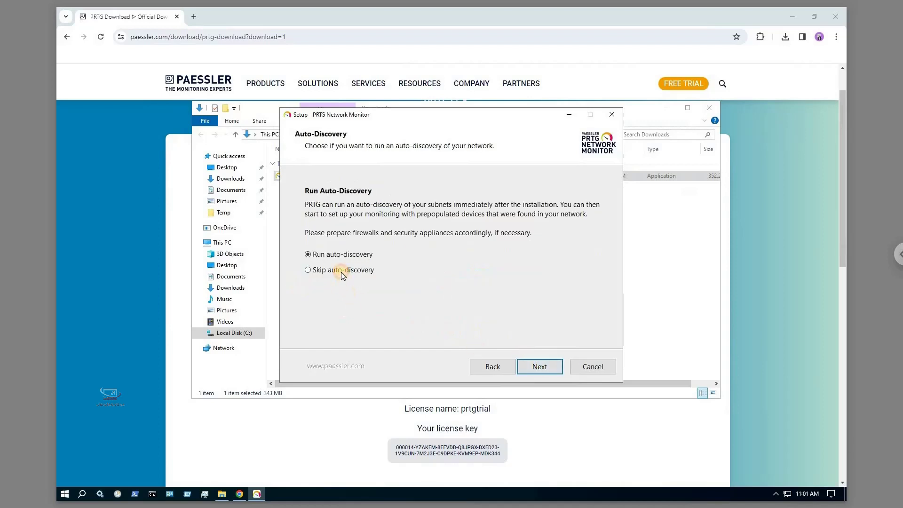
left_click(538, 368)
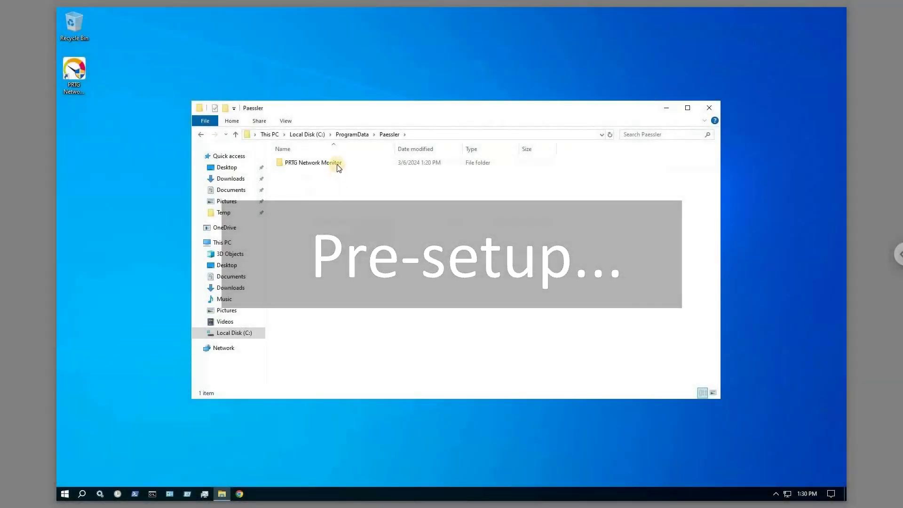
Send PRTG Administrator to the desktop as a shortcut, close Explorer, and select the shortcut
double_click(338, 165)
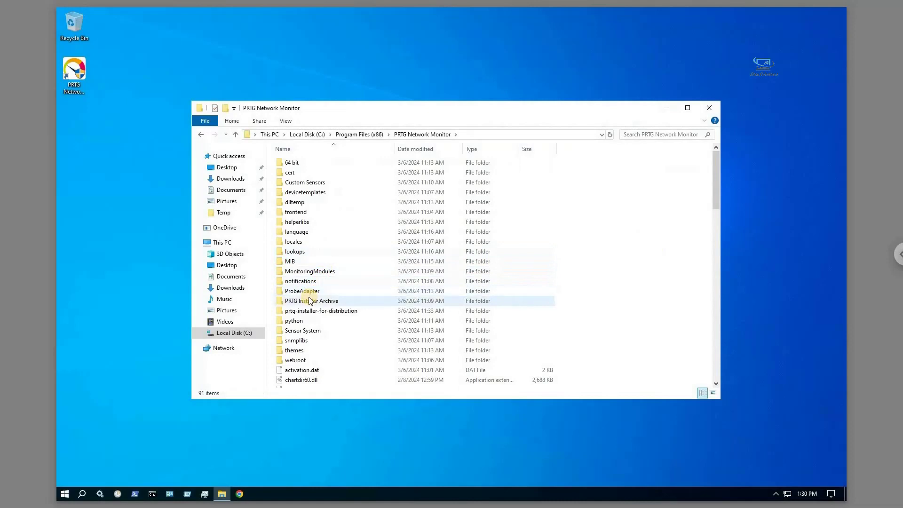
scroll(311, 301, "down", 15)
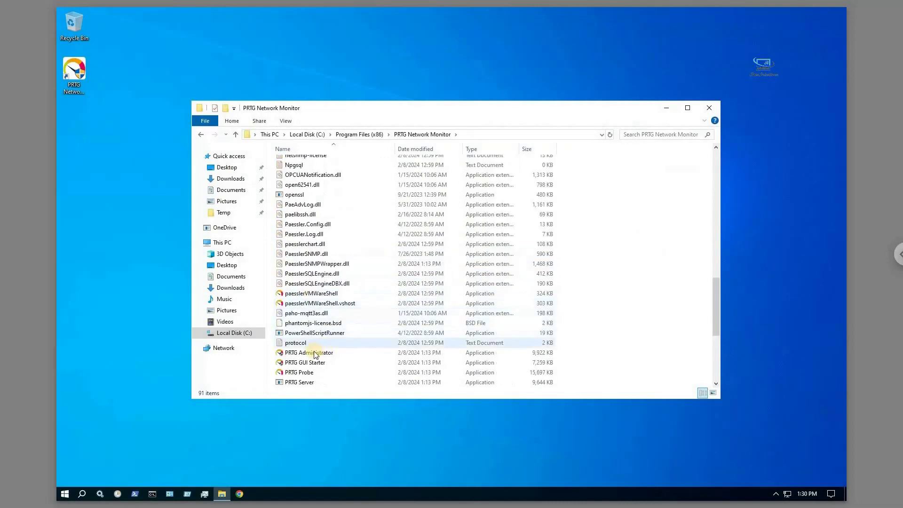
left_click(312, 354)
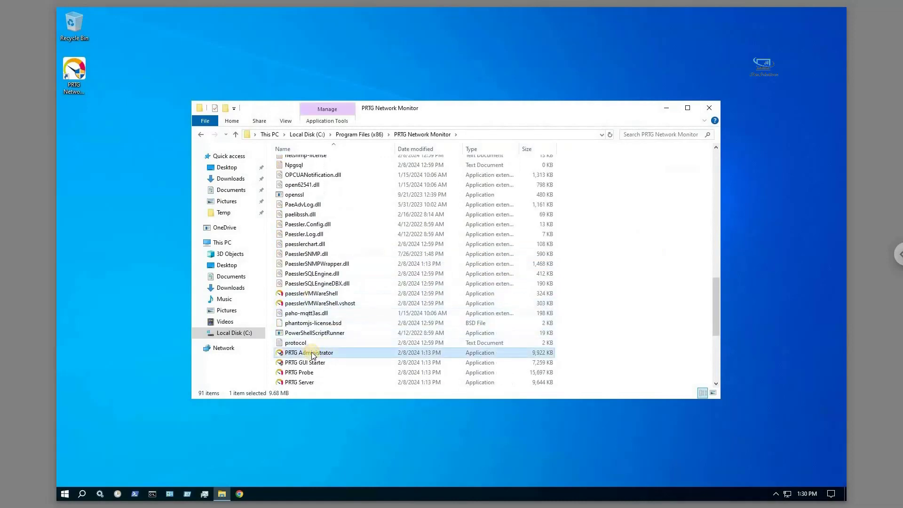
right_click(313, 355)
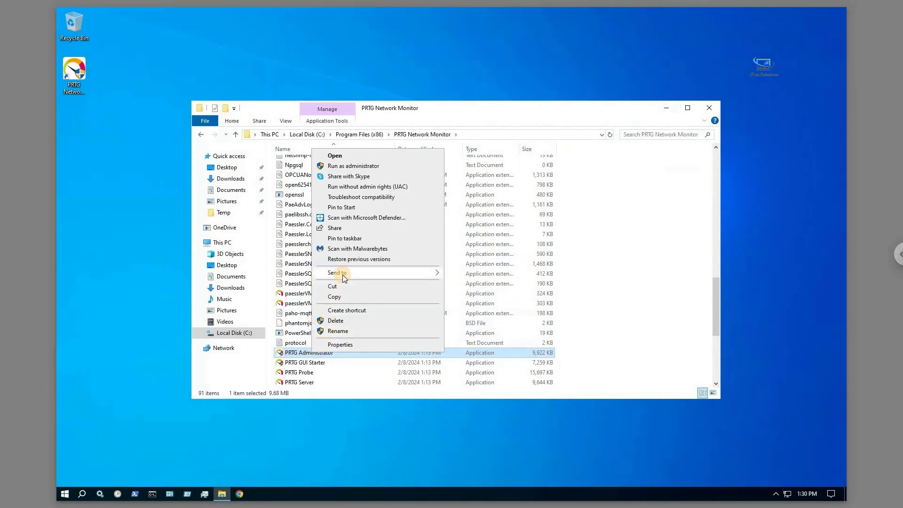
mouse_move(343, 275)
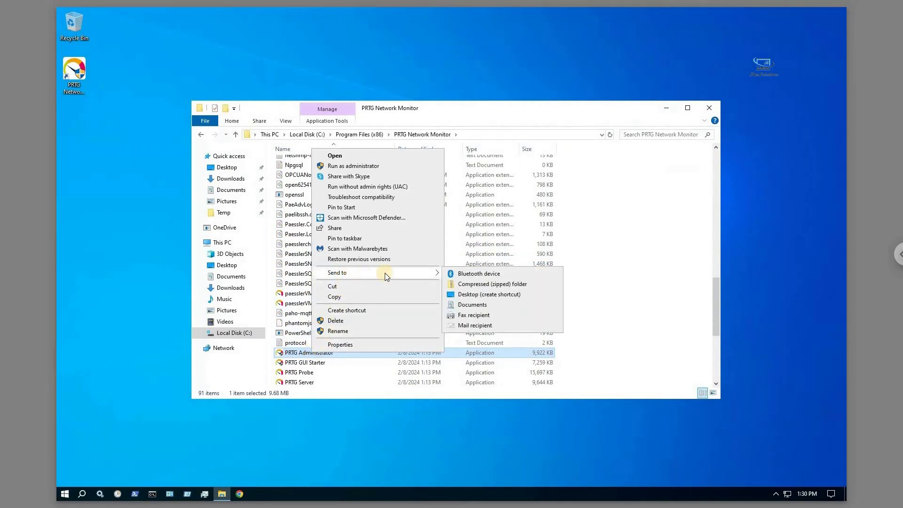
left_click(464, 296)
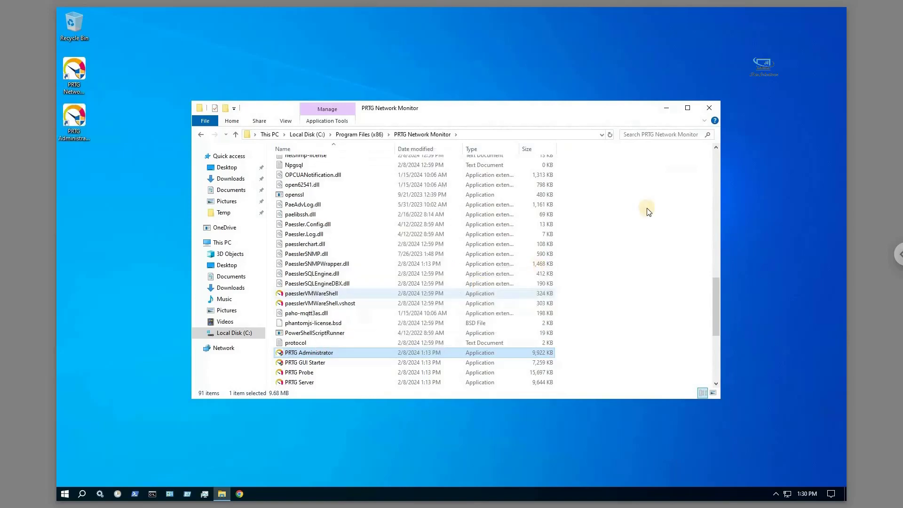
left_click(711, 110)
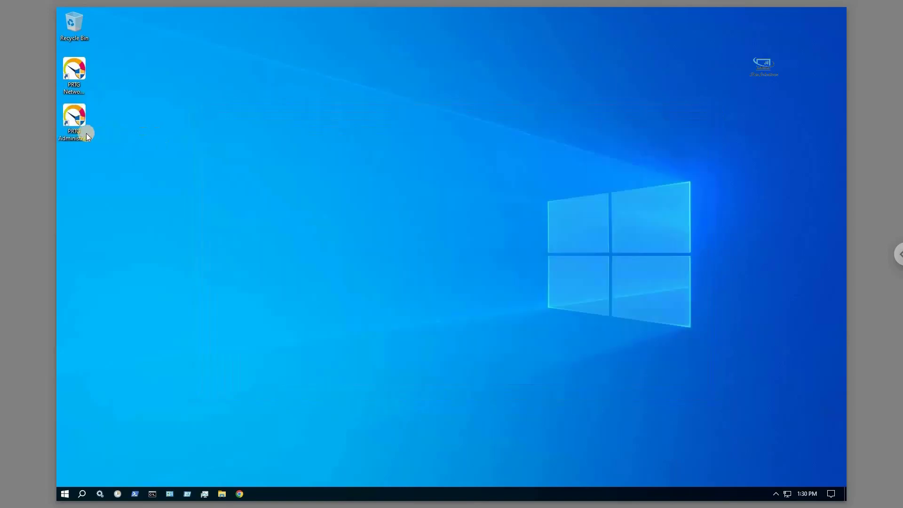
left_click(81, 132)
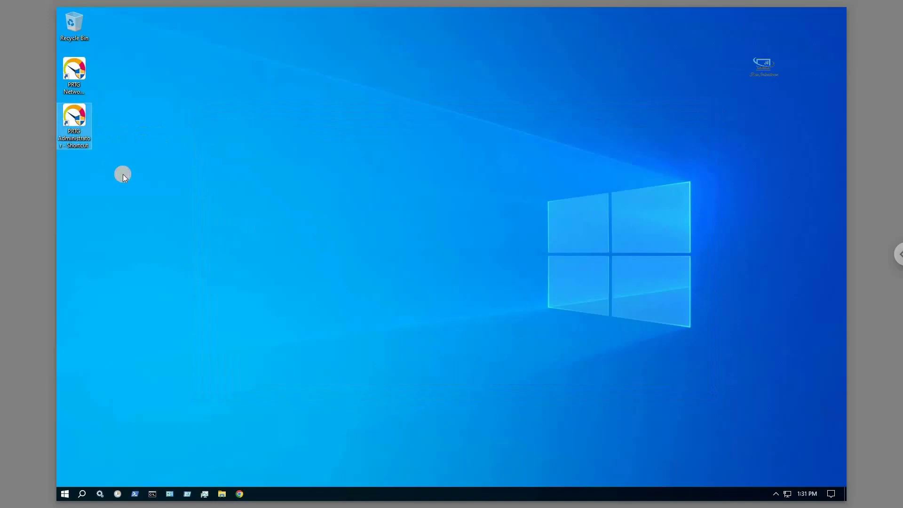
Launch PRTG Administrator and set the web server to custom HTTPS on port 1234
key("F2")
key("Return")
key("Return")
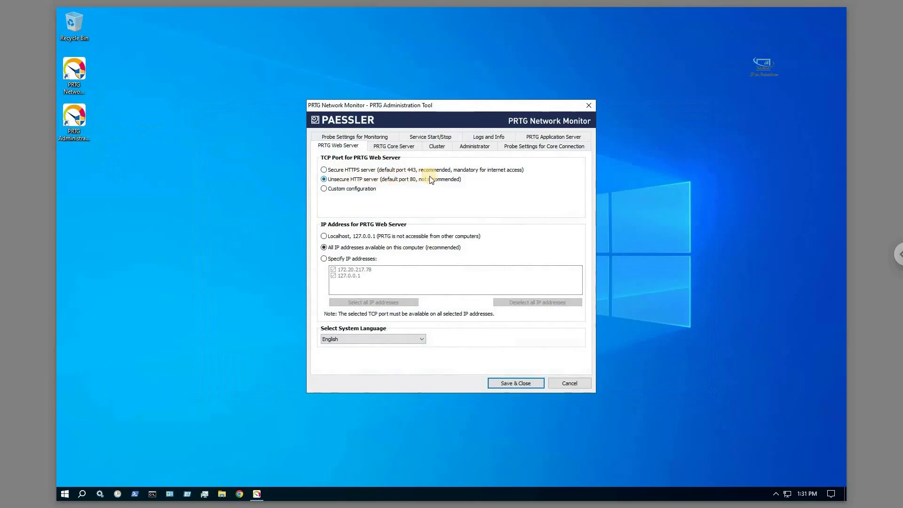
left_click(323, 170)
left_click(325, 189)
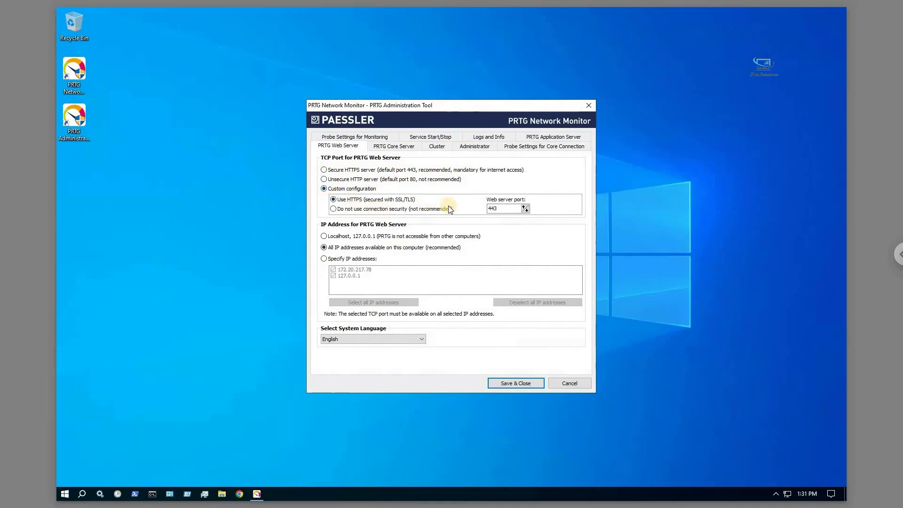
left_click(491, 208)
type("1234")
left_click(386, 146)
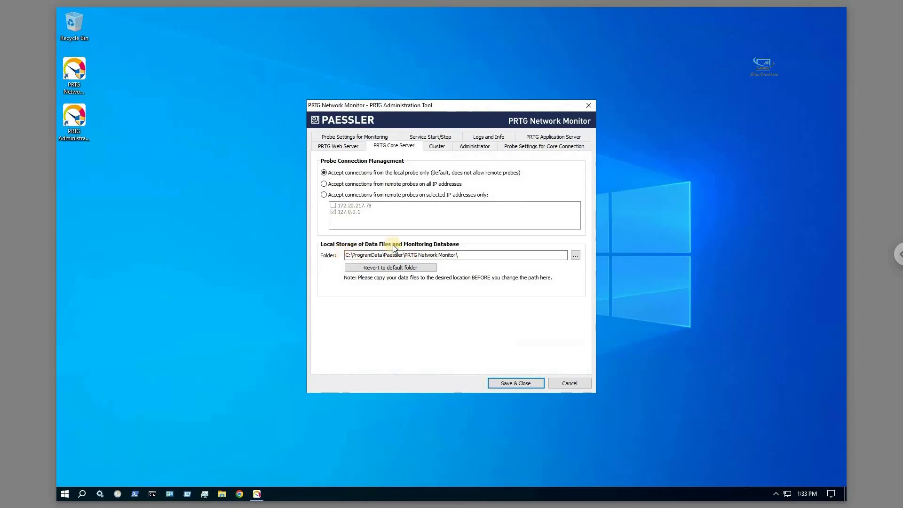
Review the Cluster, Administrator, Probe, Start/Stop, Logs and Application Server tabs
left_click(435, 147)
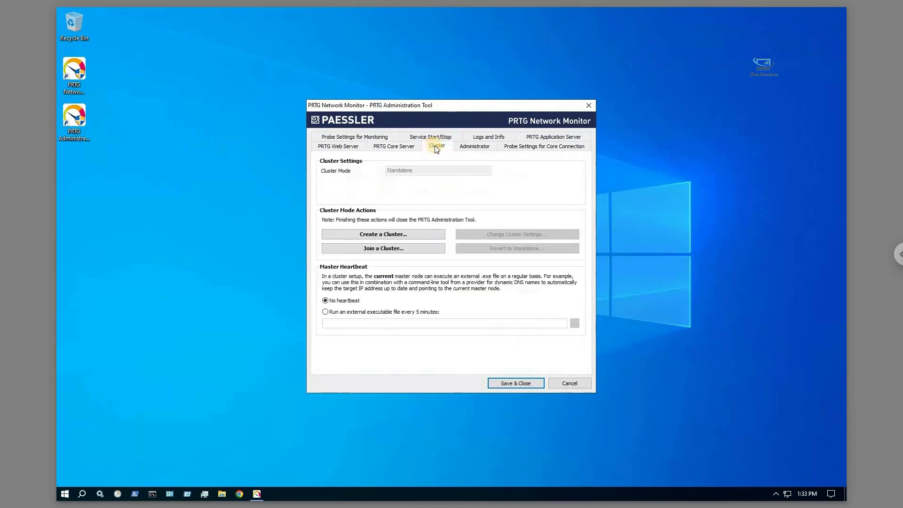
left_click(472, 148)
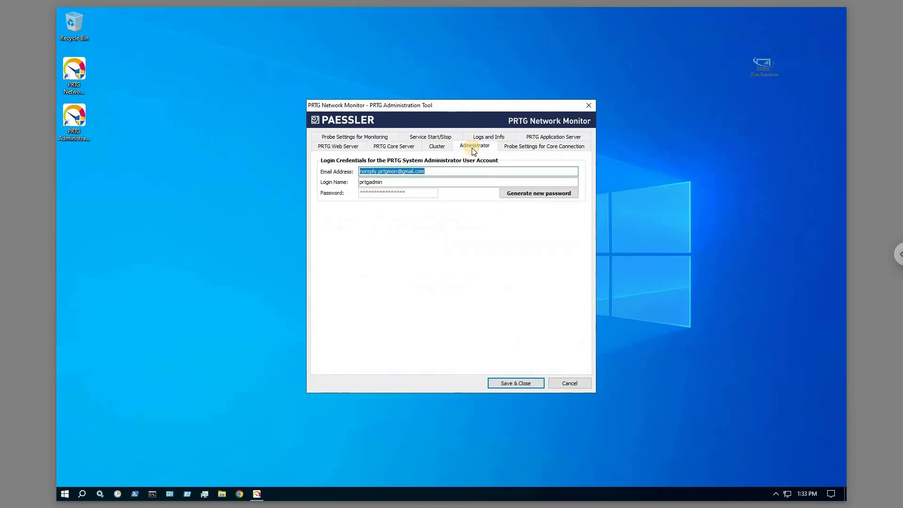
left_click(511, 147)
left_click(376, 137)
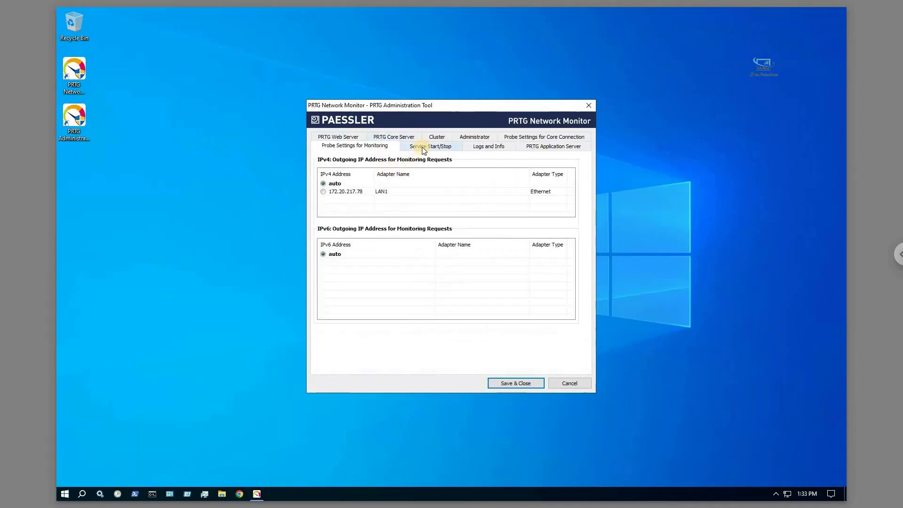
left_click(463, 147)
left_click(478, 146)
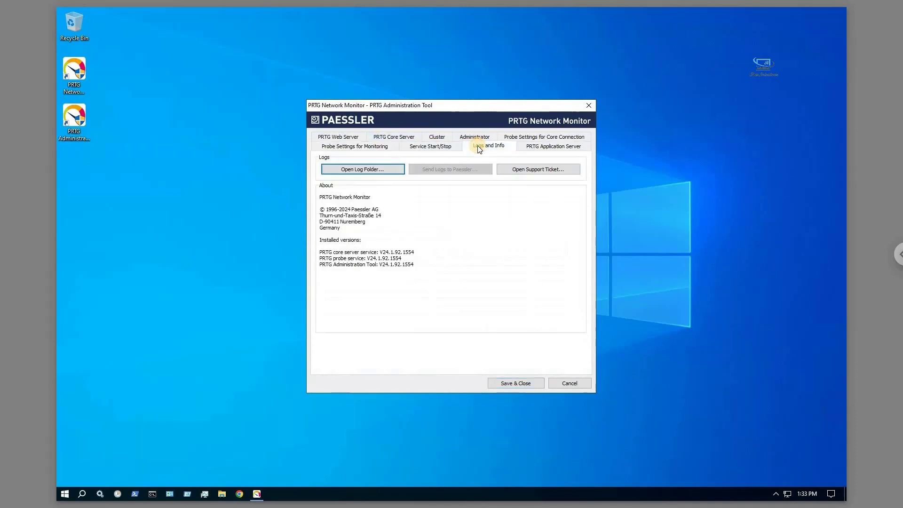
left_click(539, 146)
Save and close the tool, confirm the service restart, and open the PRTG web interface
left_click(509, 383)
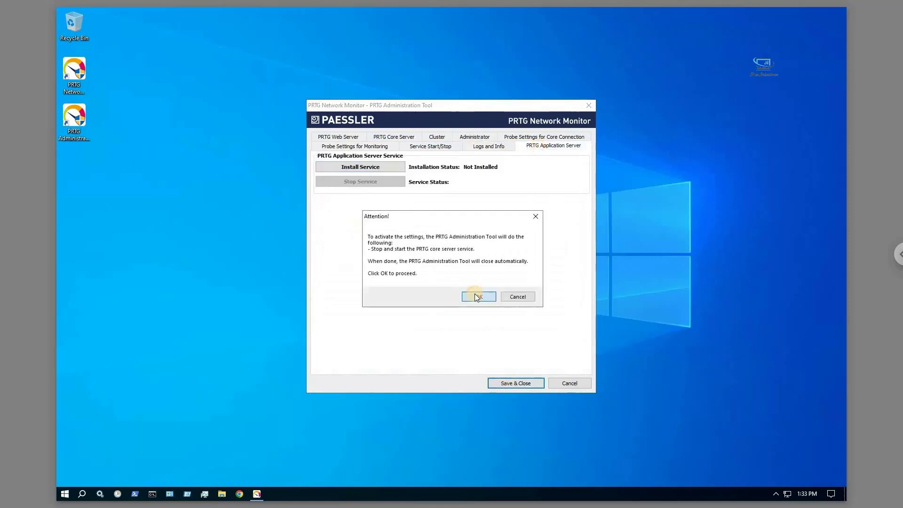
left_click(475, 295)
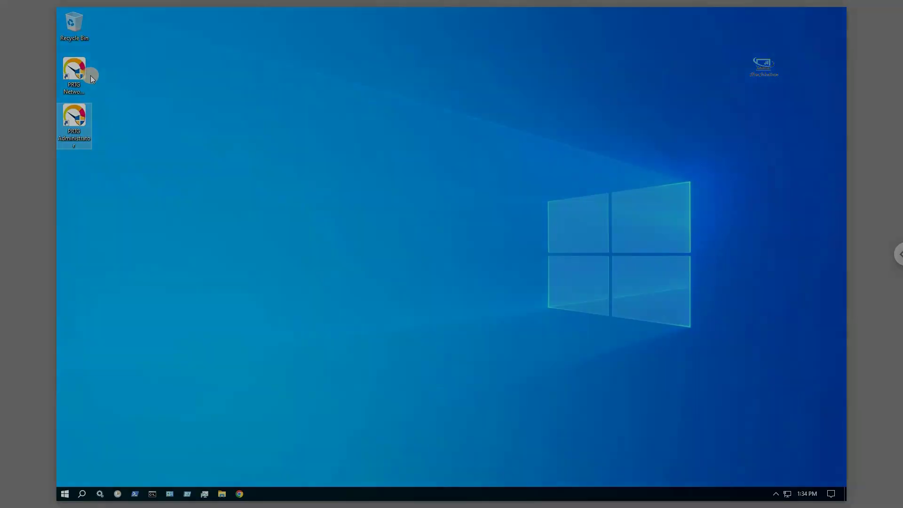
double_click(78, 71)
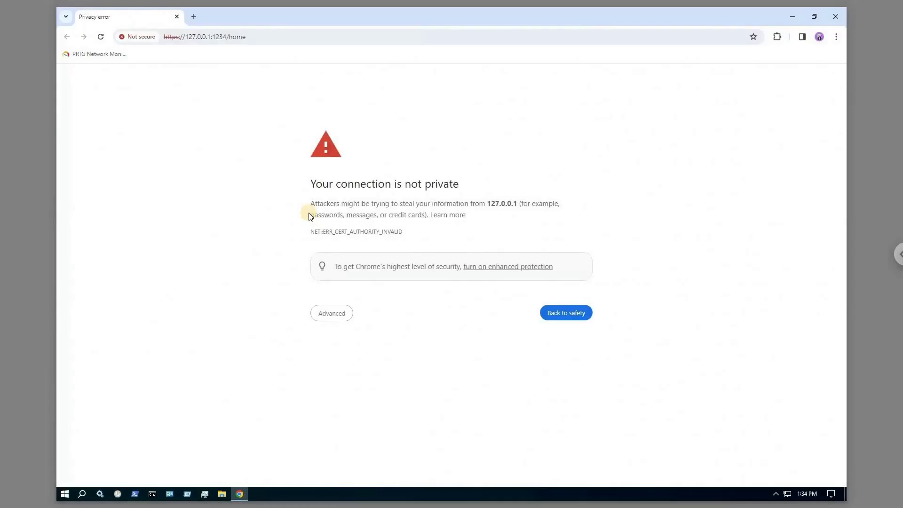
Bypass the certificate warning via Advanced and proceed to 127.0.0.1 (unsafe)
left_click(328, 313)
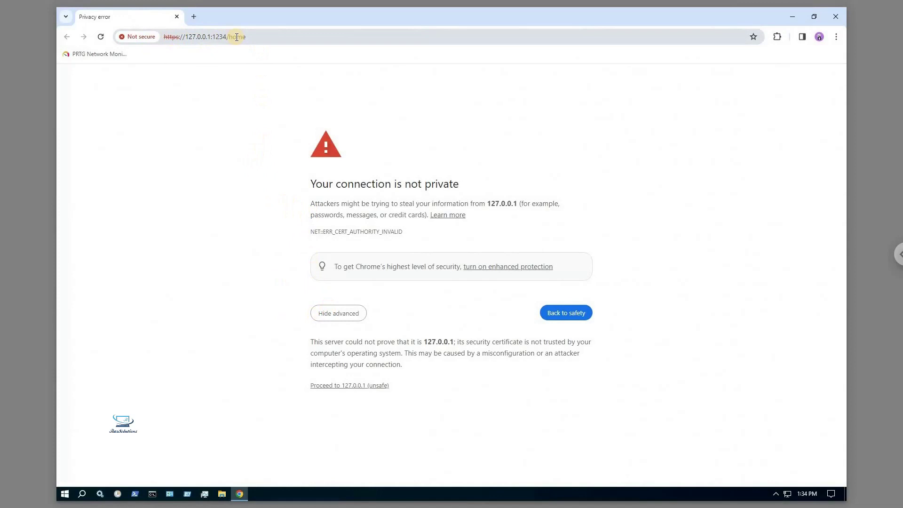
left_click(328, 386)
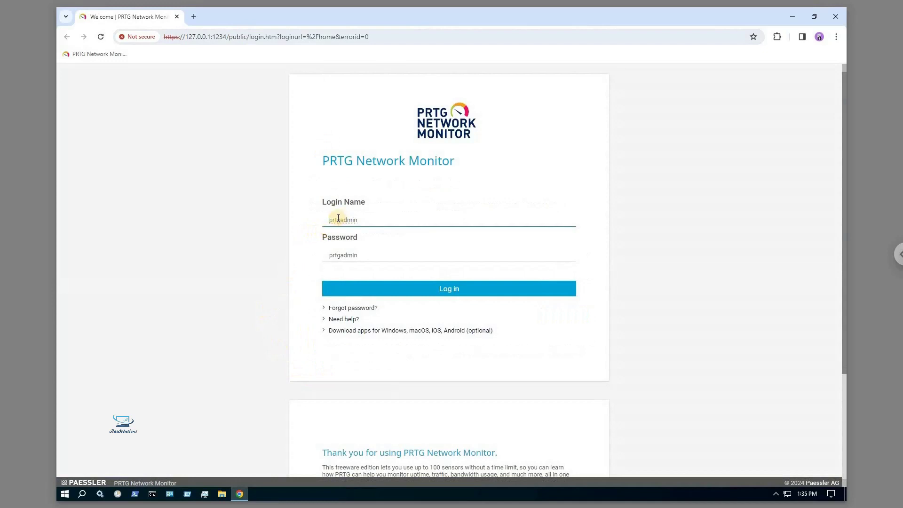
Log in to PRTG with the prefilled default administrator name and password
left_click_drag(329, 220, 377, 220)
left_click_drag(335, 255, 382, 253)
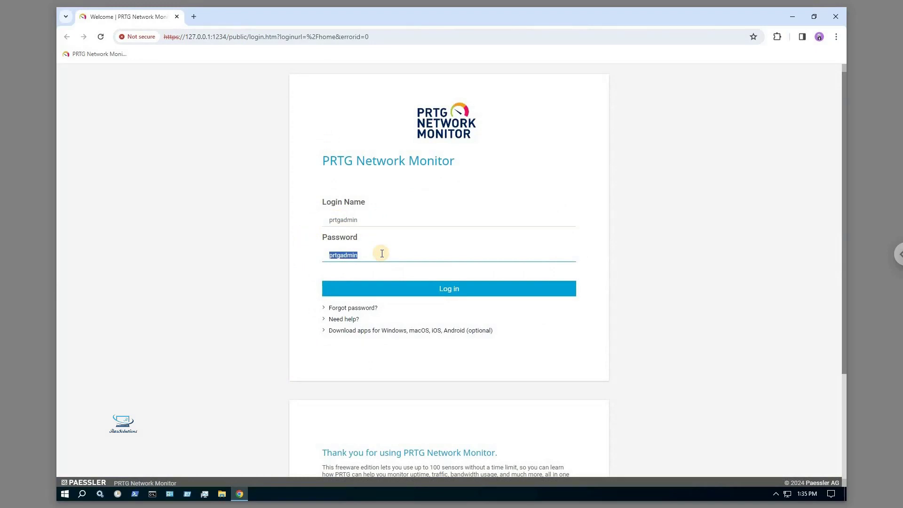
left_click(382, 254)
left_click(448, 290)
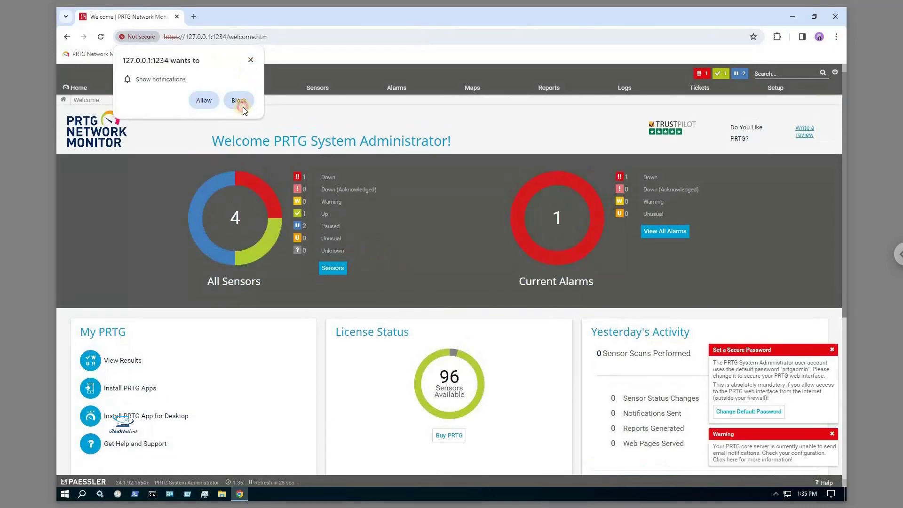
Block site notifications, dismiss the password warning pop-ups, and return to the Home page
left_click(242, 101)
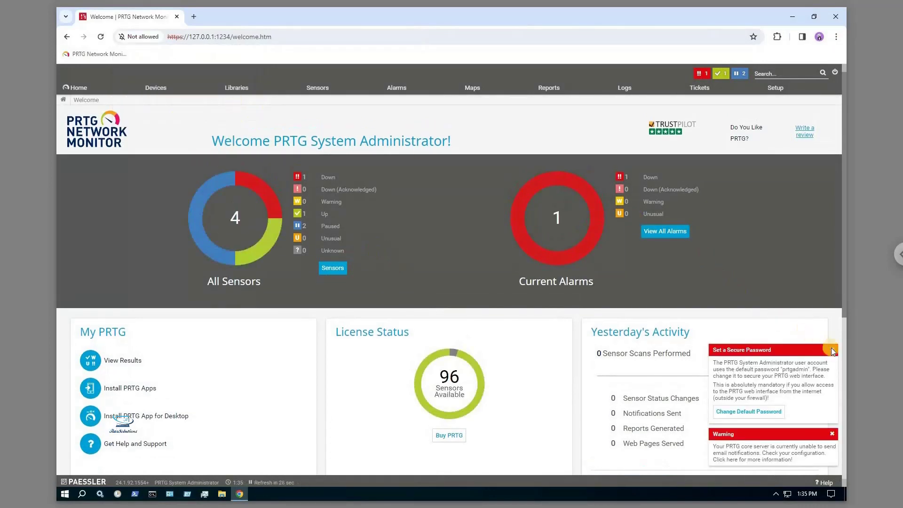
left_click(832, 433)
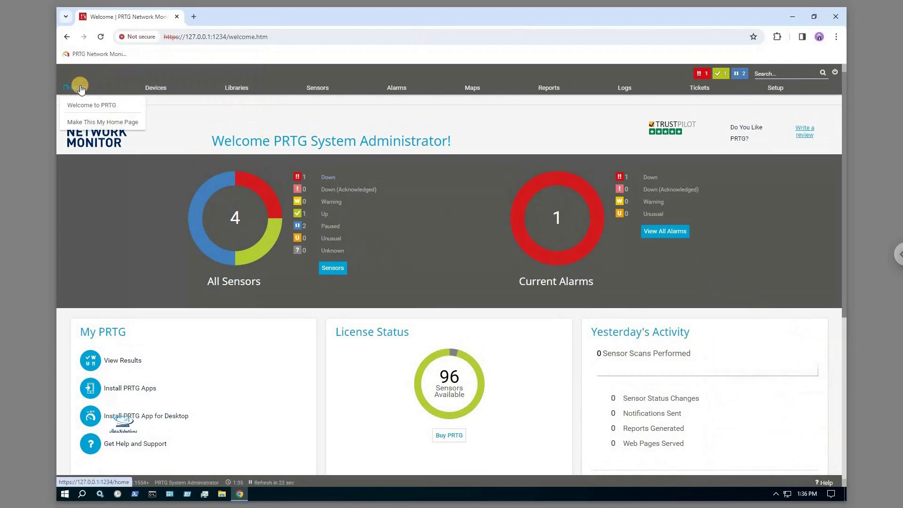
left_click(80, 101)
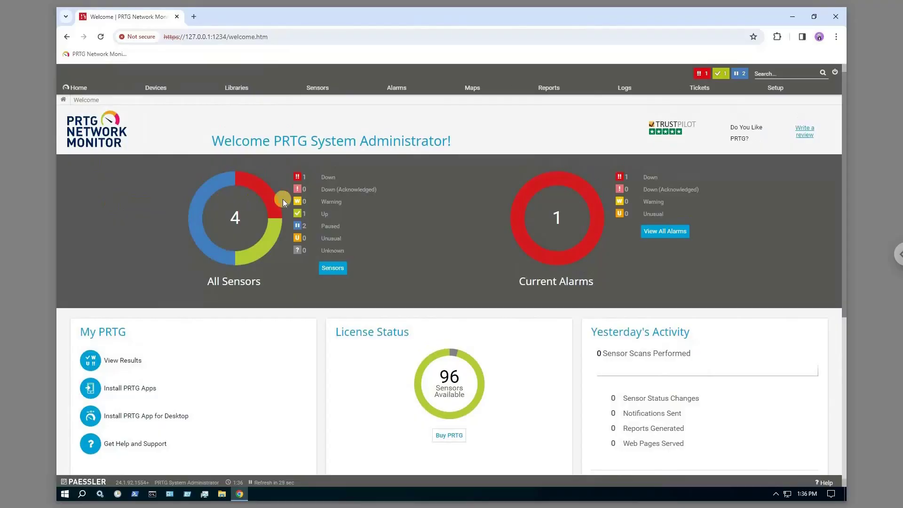